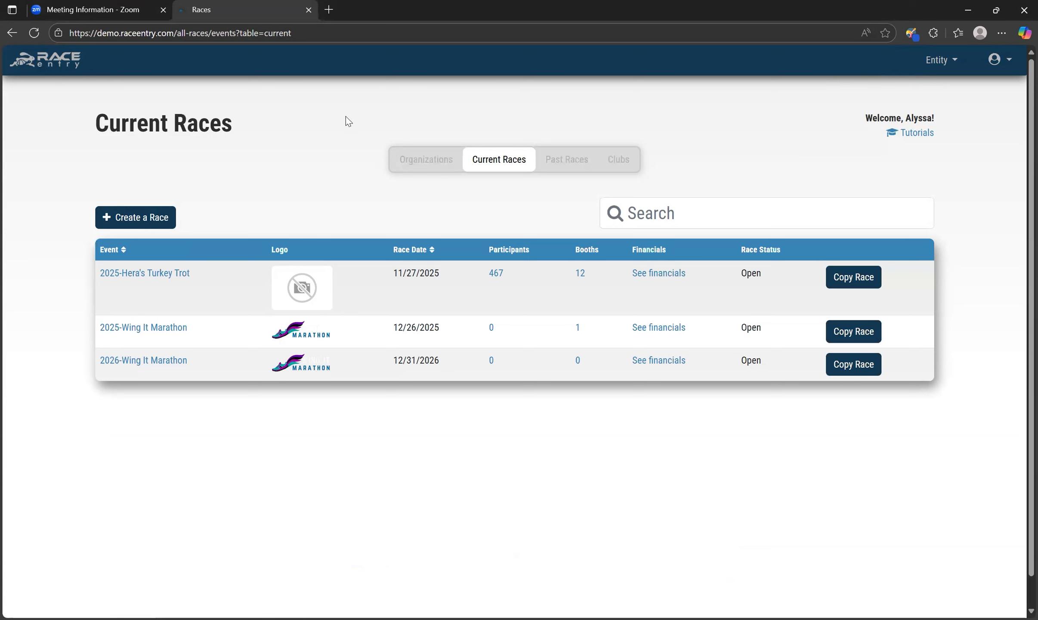
Step: Open the charities advanced settings for the 2025 Hera's Turkey Trot race
click(158, 275)
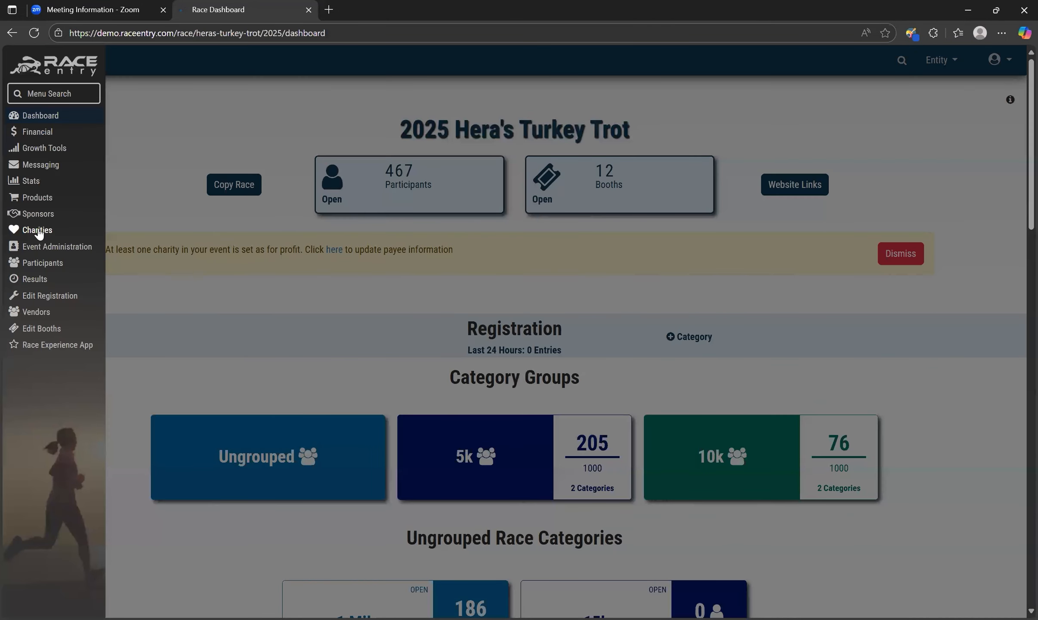
click(39, 232)
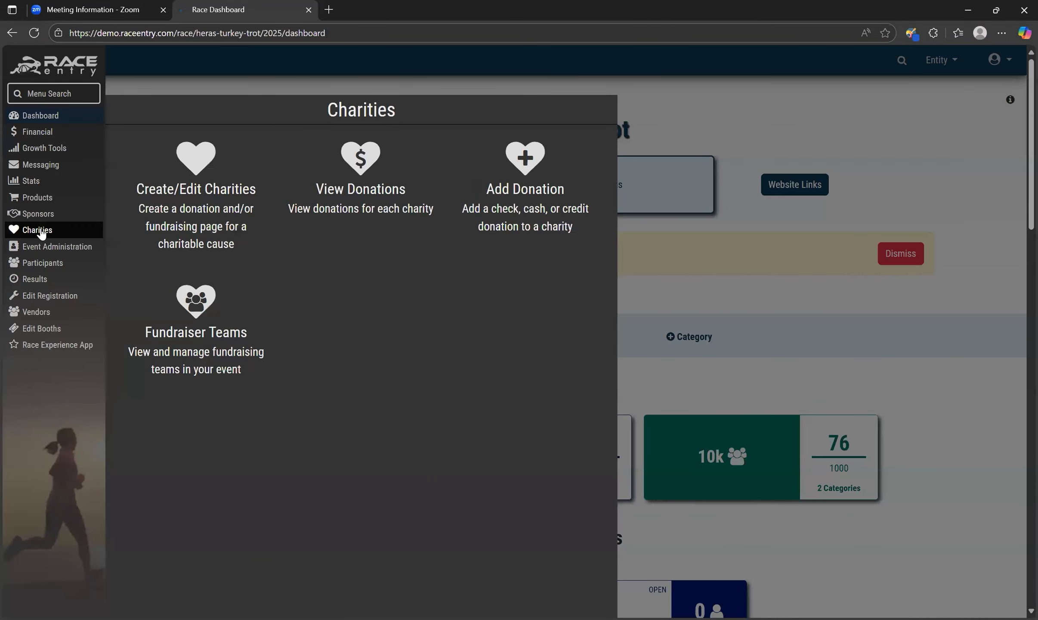
click(202, 219)
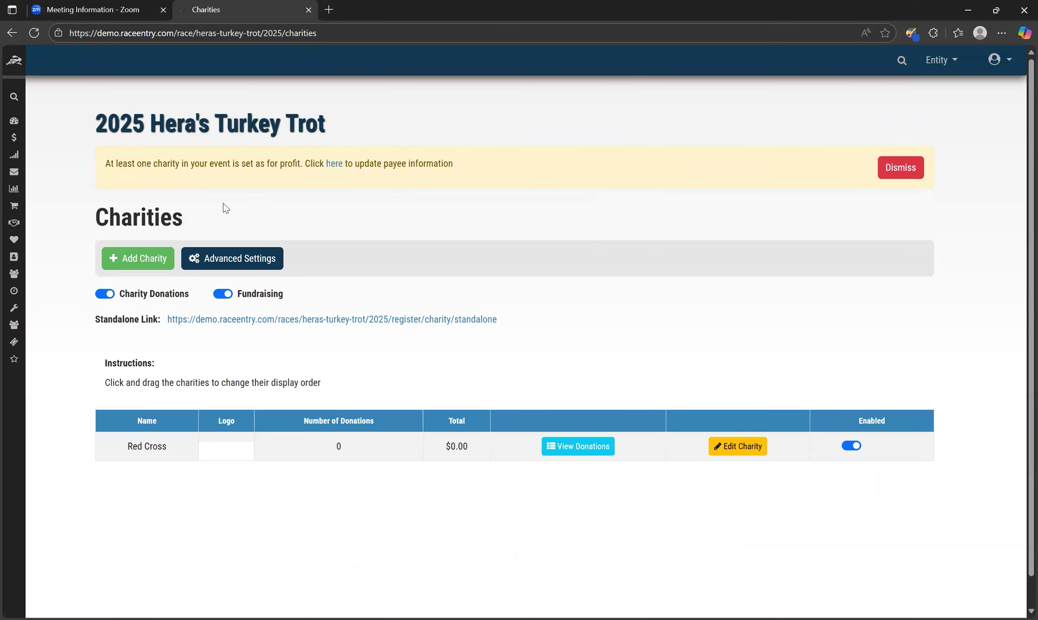
click(240, 263)
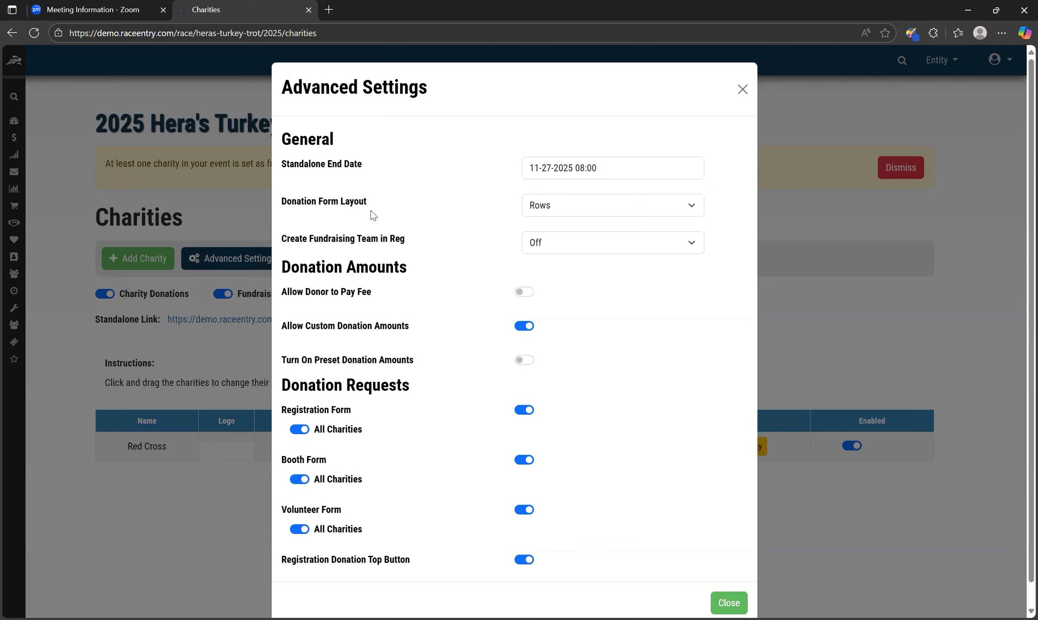
Step: Keep the donation form layout as Rows and fundraising team creation in registration Off, and allow donors to pay the fee
click(583, 212)
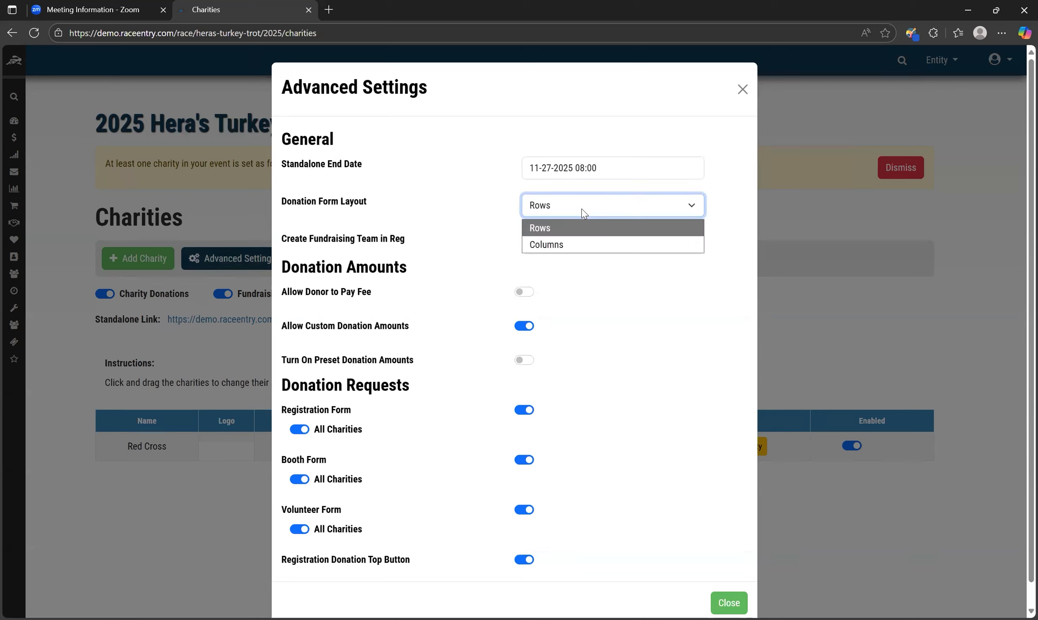
click(584, 213)
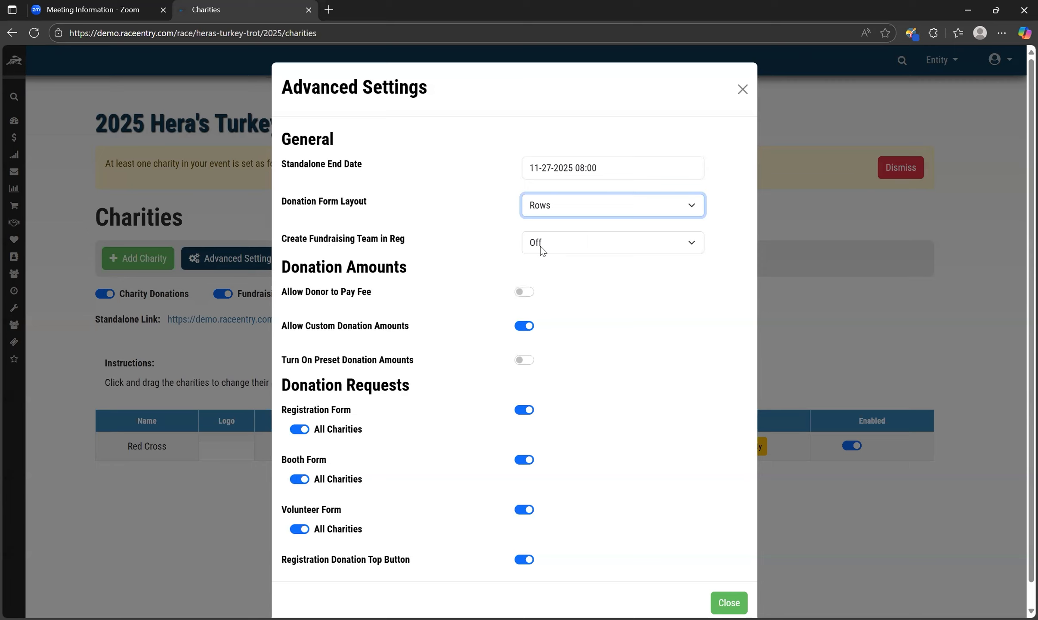
click(561, 248)
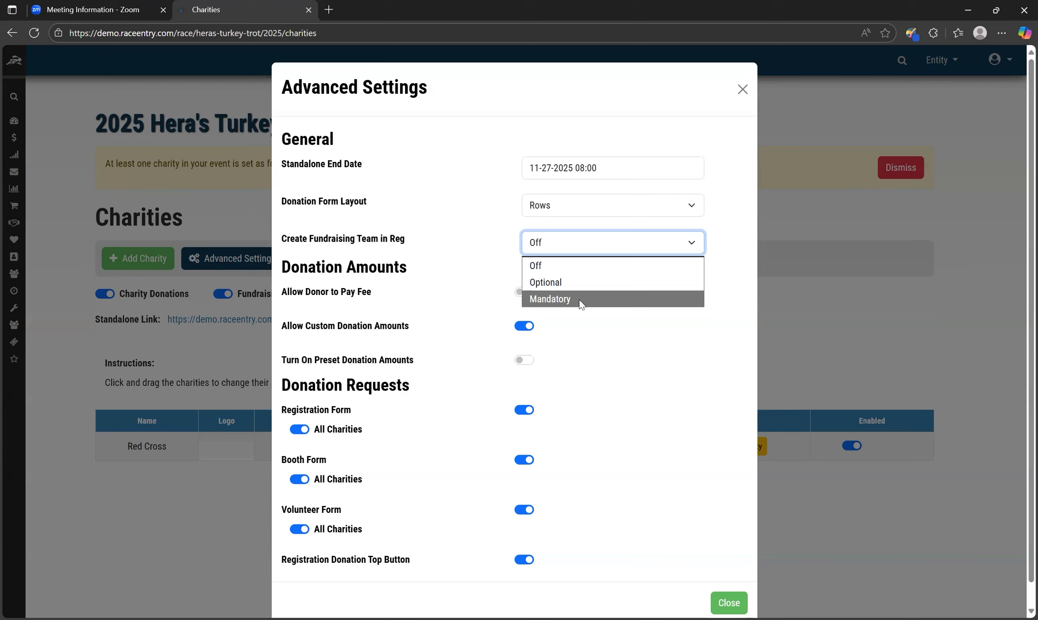
click(560, 272)
scroll(438, 315, down, 1)
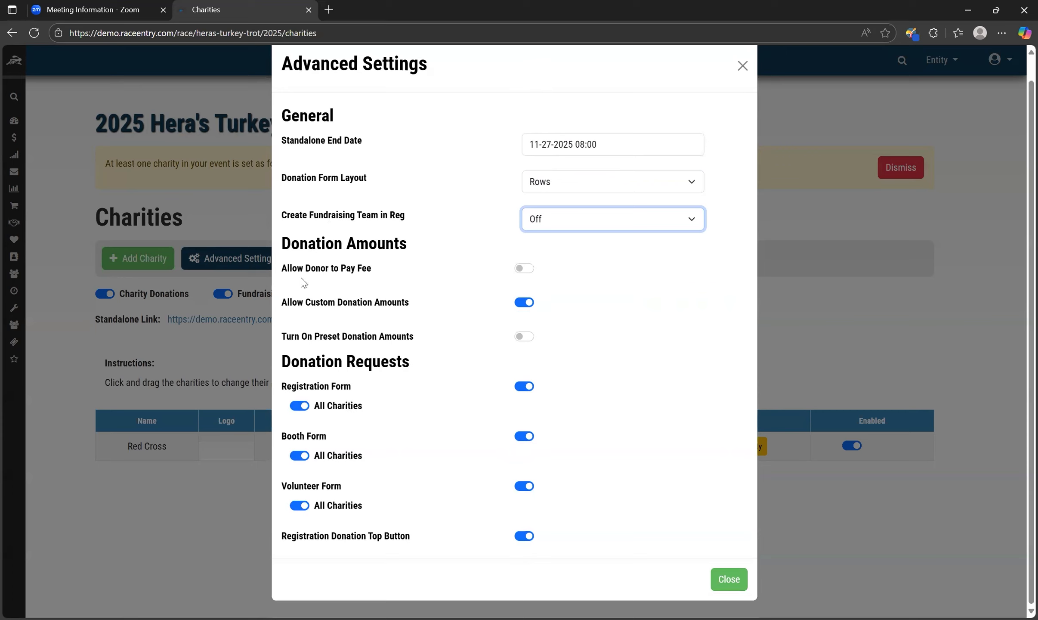
click(527, 269)
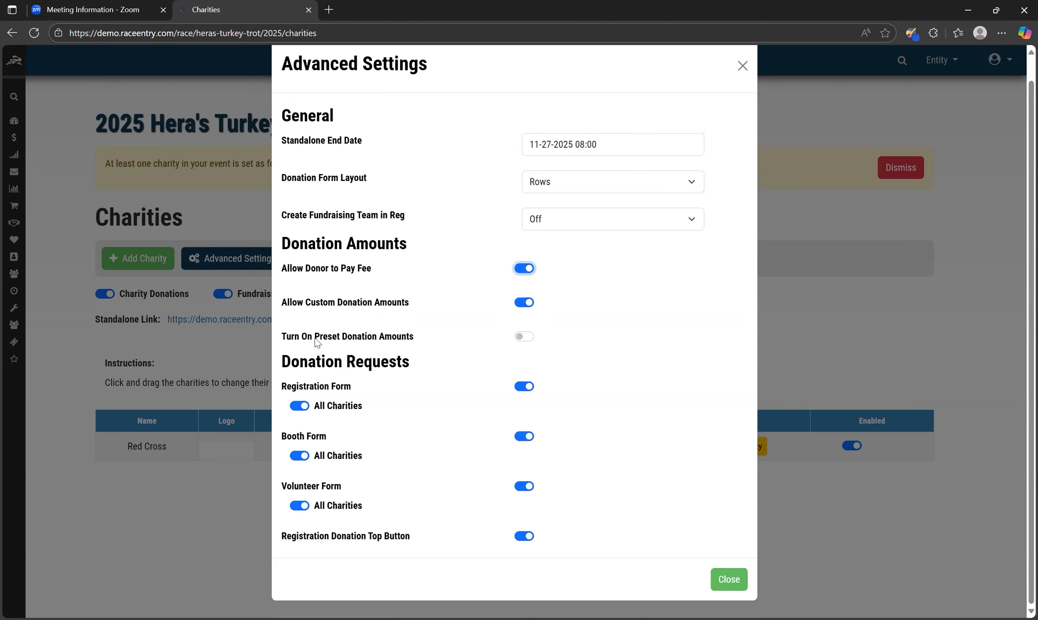
Step: Try preset donation amounts and individual charity selection for the registration form, restoring both options
click(525, 337)
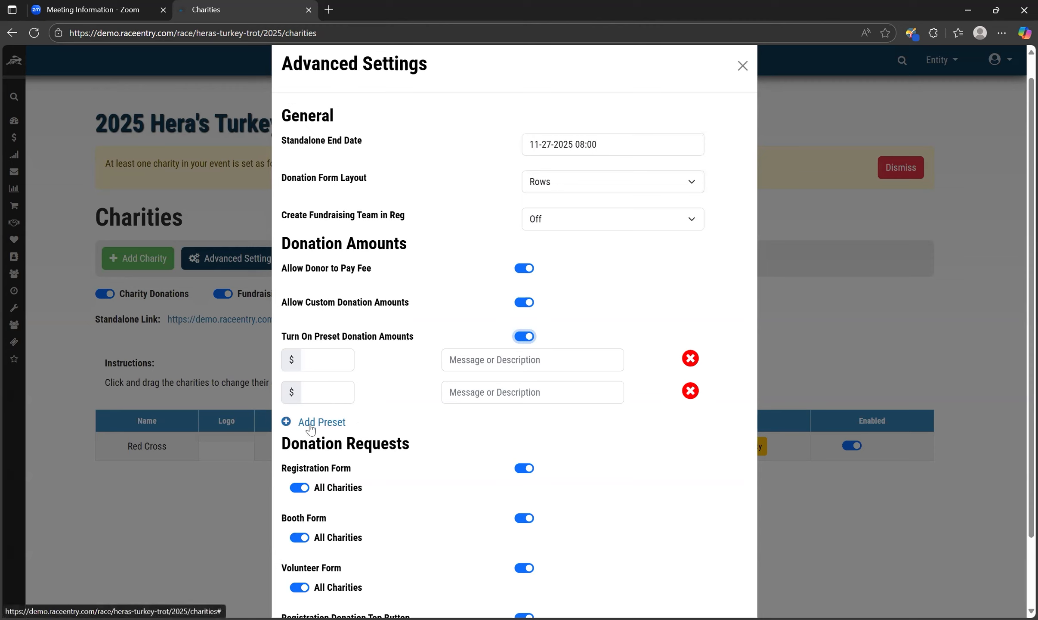
click(519, 337)
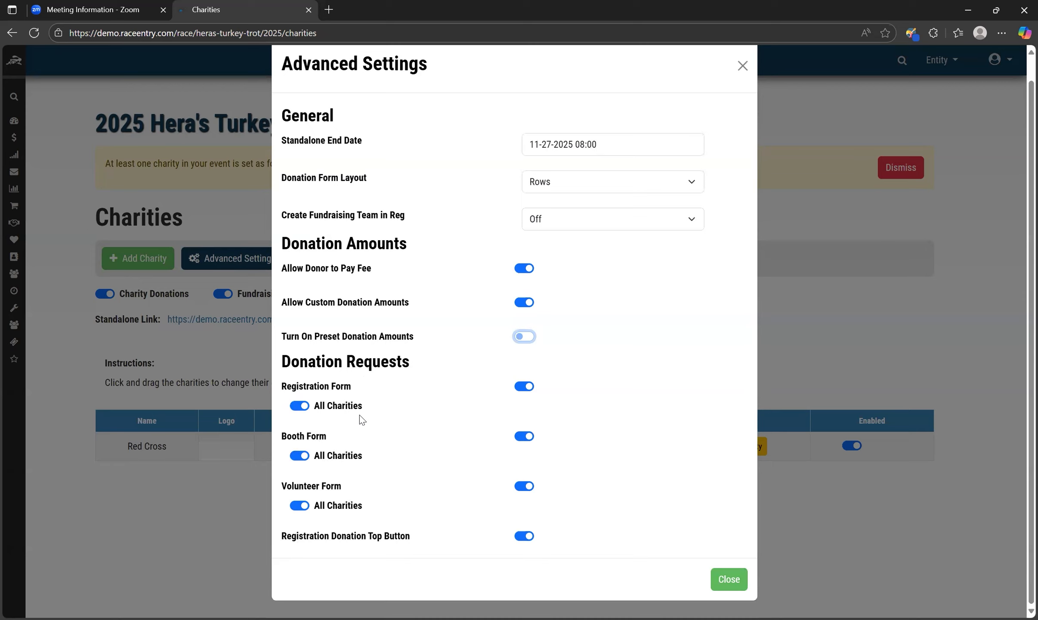
click(295, 406)
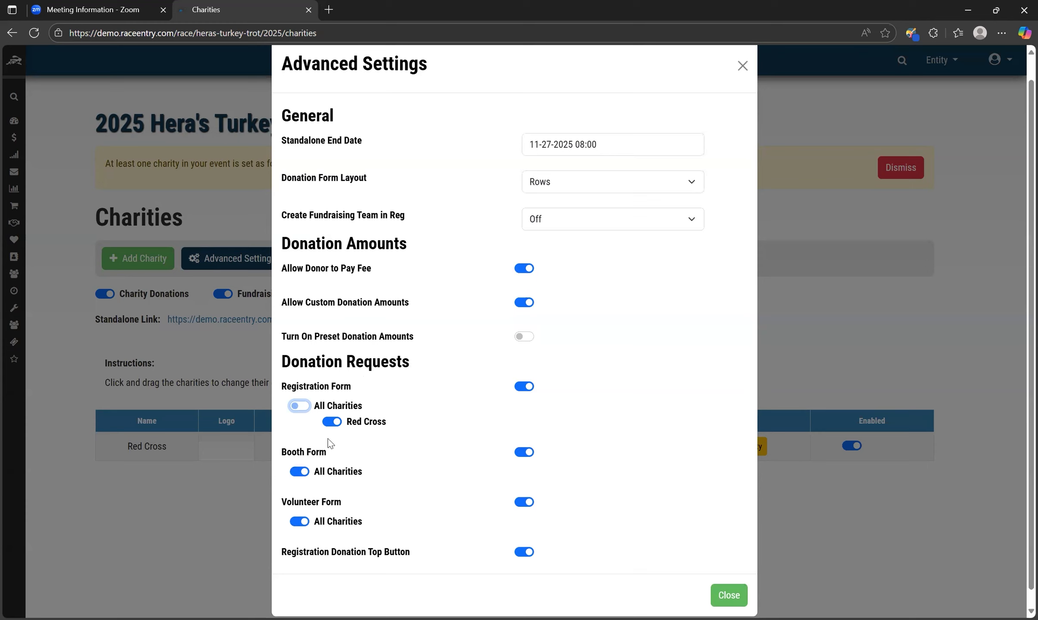
click(303, 407)
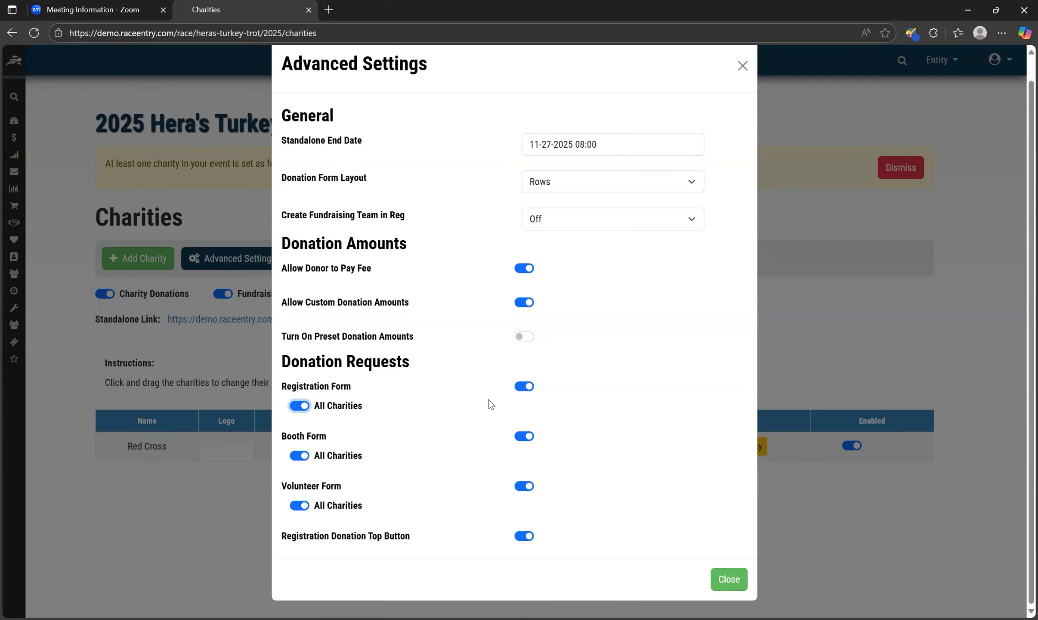
Step: Turn off donation requests on the registration form and close the advanced settings
click(521, 387)
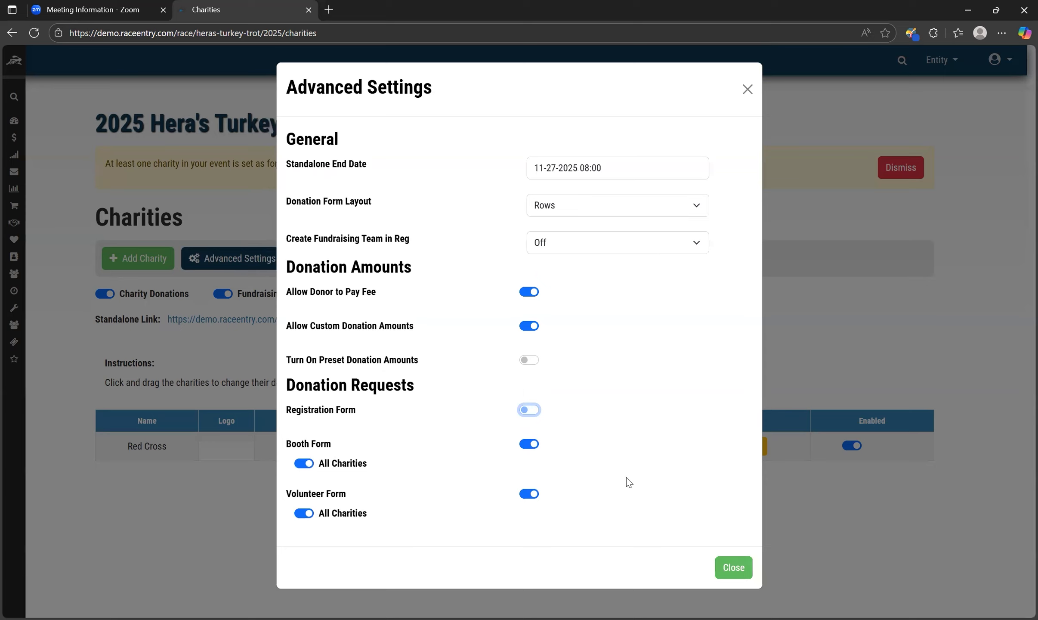
click(745, 568)
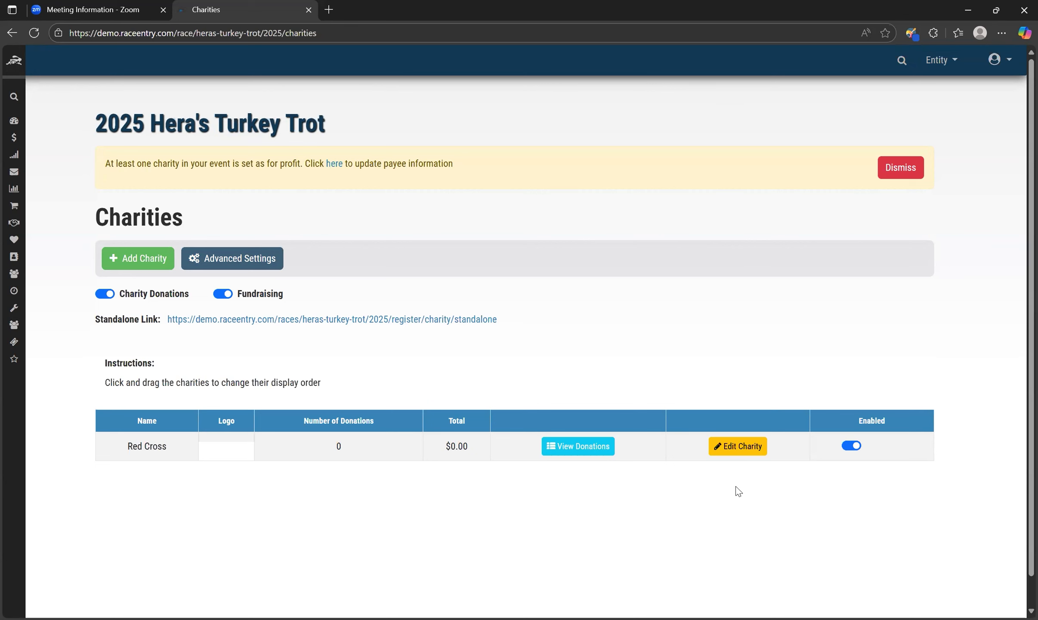
Step: Open the Red Cross charity for editing and bring up its advanced settings
click(732, 448)
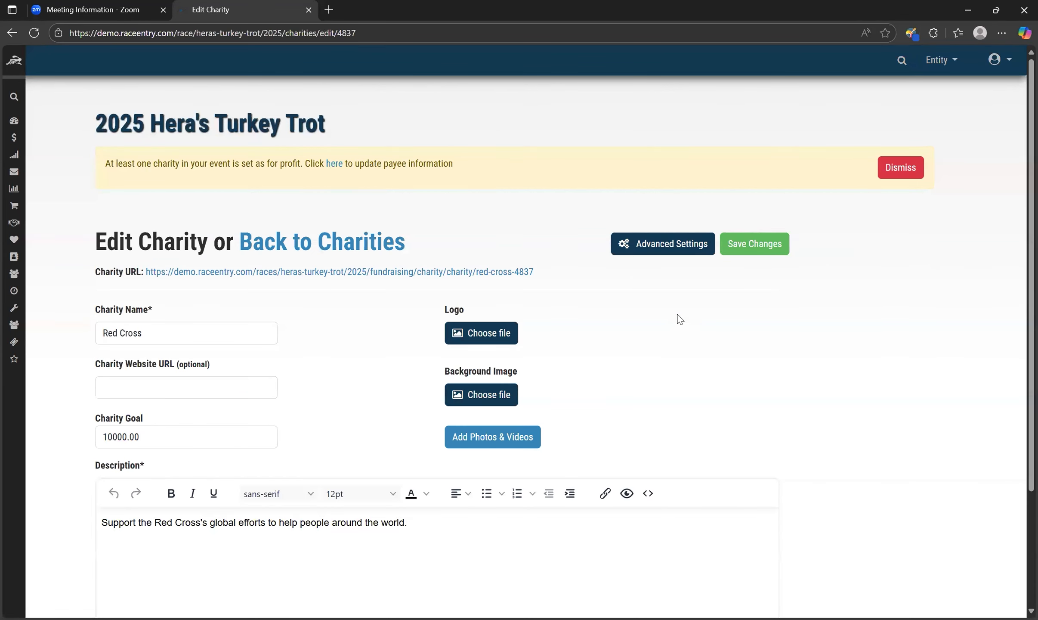
click(660, 253)
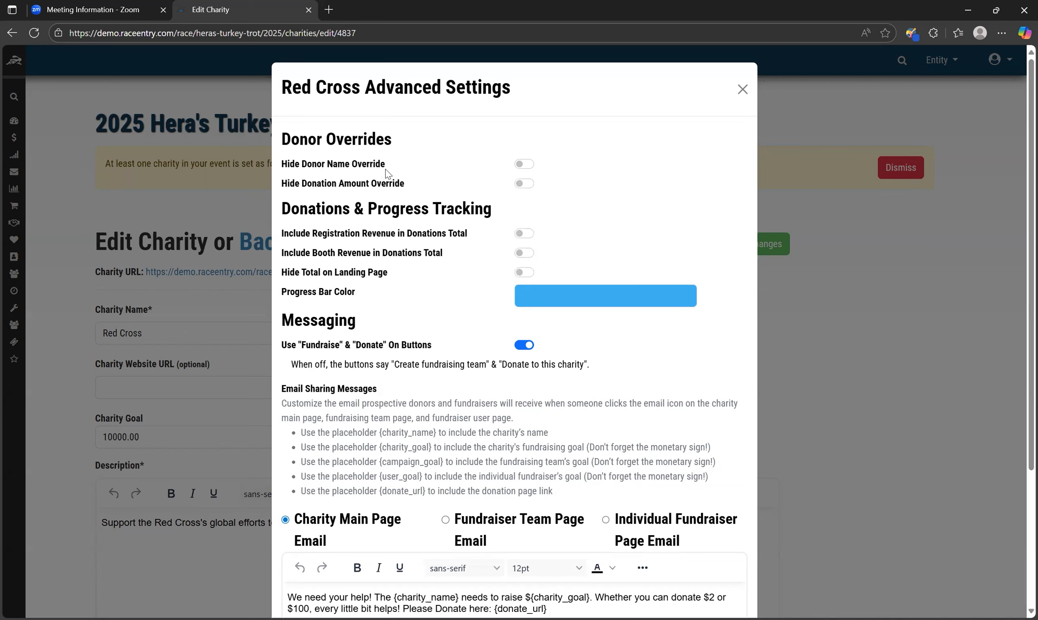
Step: Try the overrides for hiding donor name and donation amount, then turn both off again
click(528, 165)
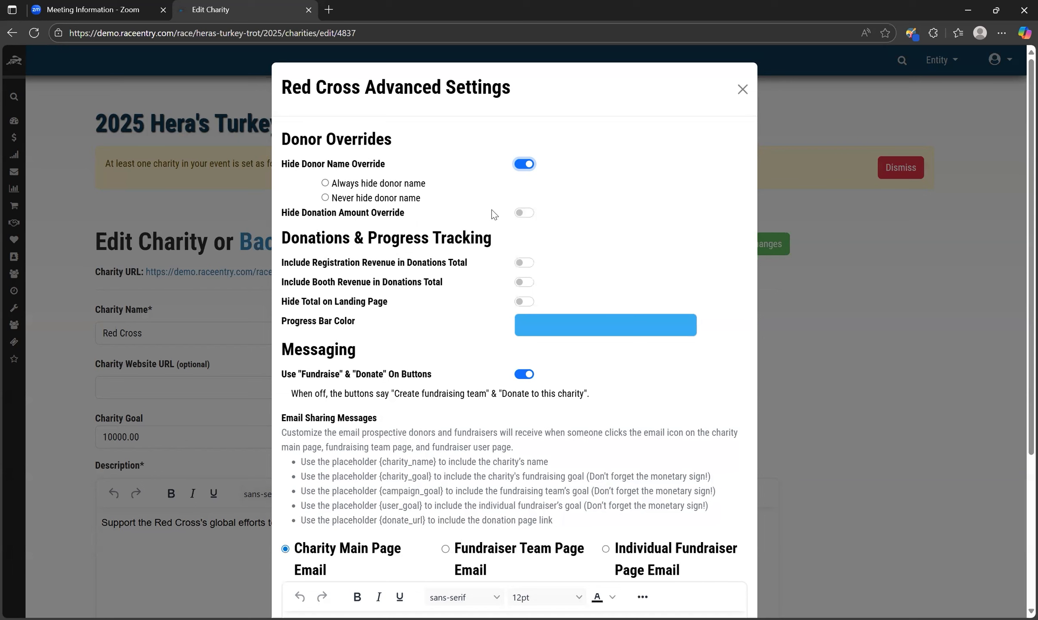
click(526, 213)
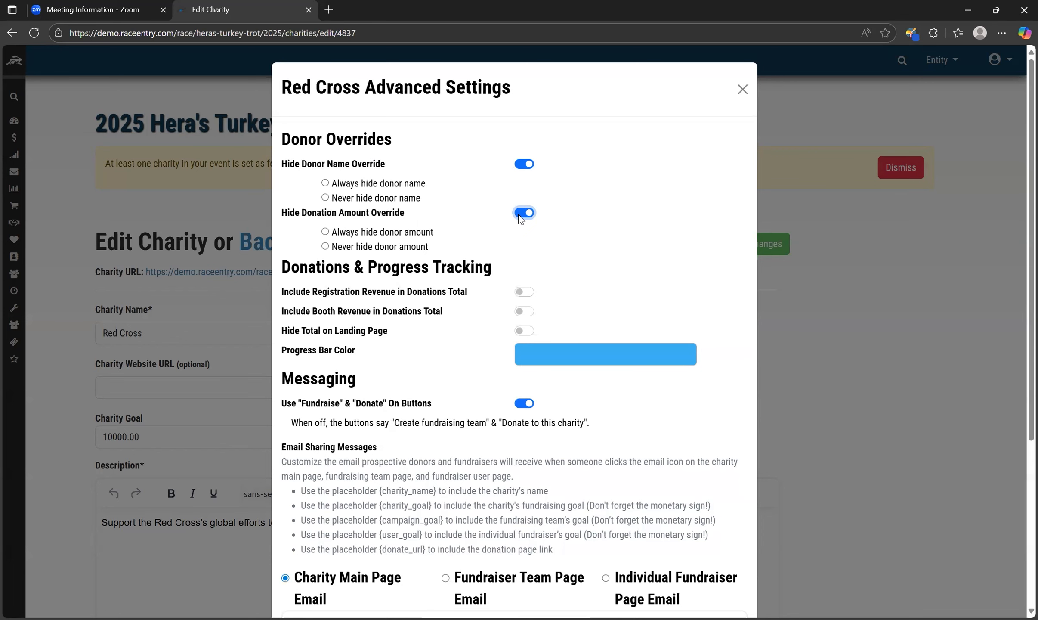
click(524, 212)
click(521, 165)
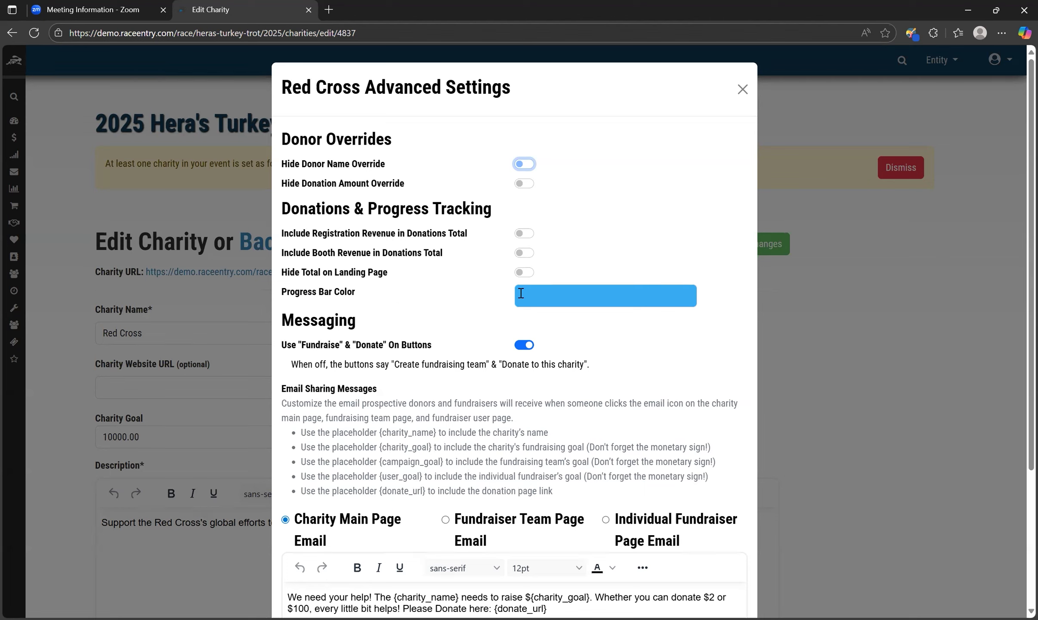
Step: Set the charity's progress bar color to purple, hex a8519b
click(550, 300)
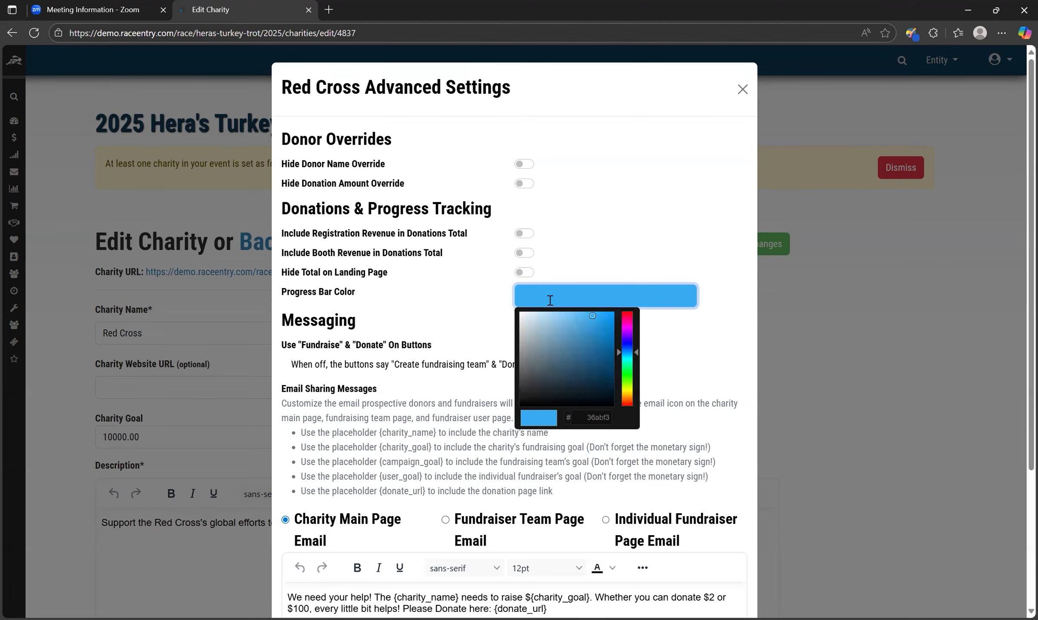
mouse_move(593, 316)
mouse_down()
mouse_move(570, 342)
mouse_move(542, 325)
mouse_move(568, 343)
mouse_up()
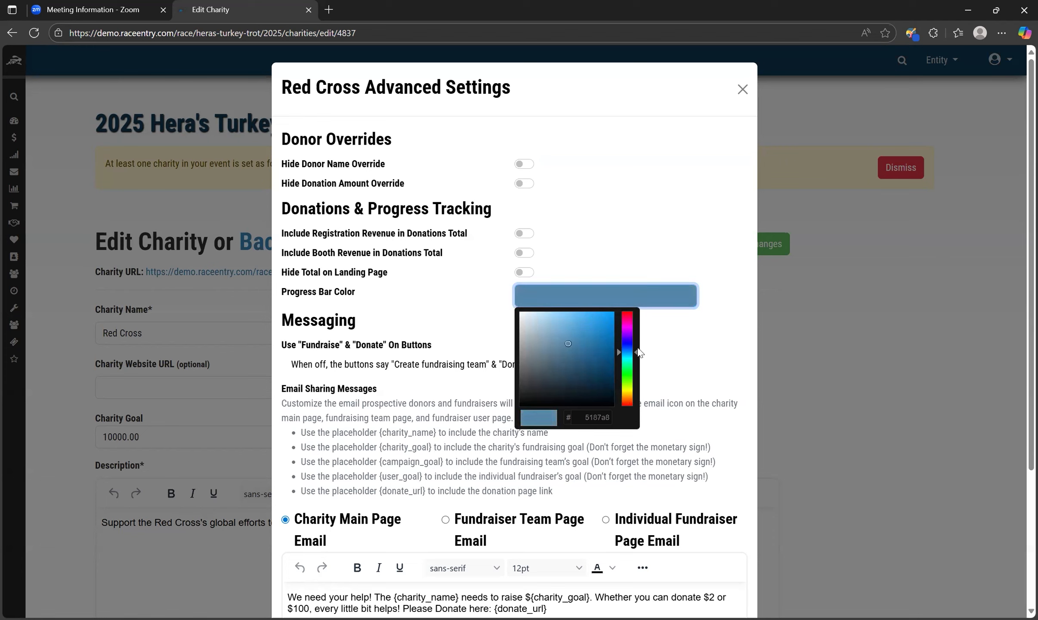
drag(636, 351, 635, 323)
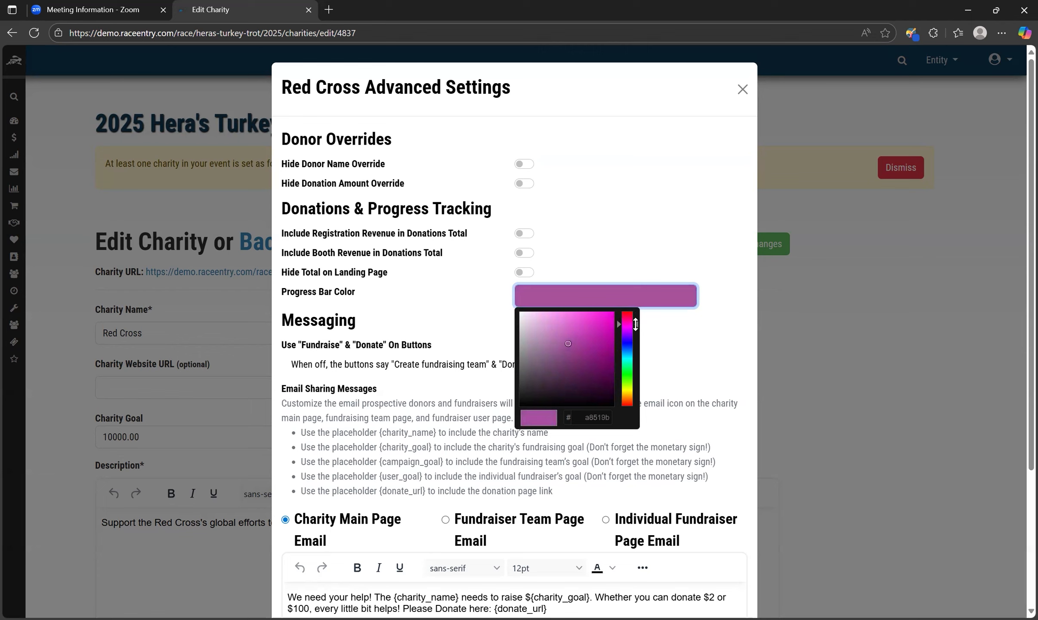
click(729, 282)
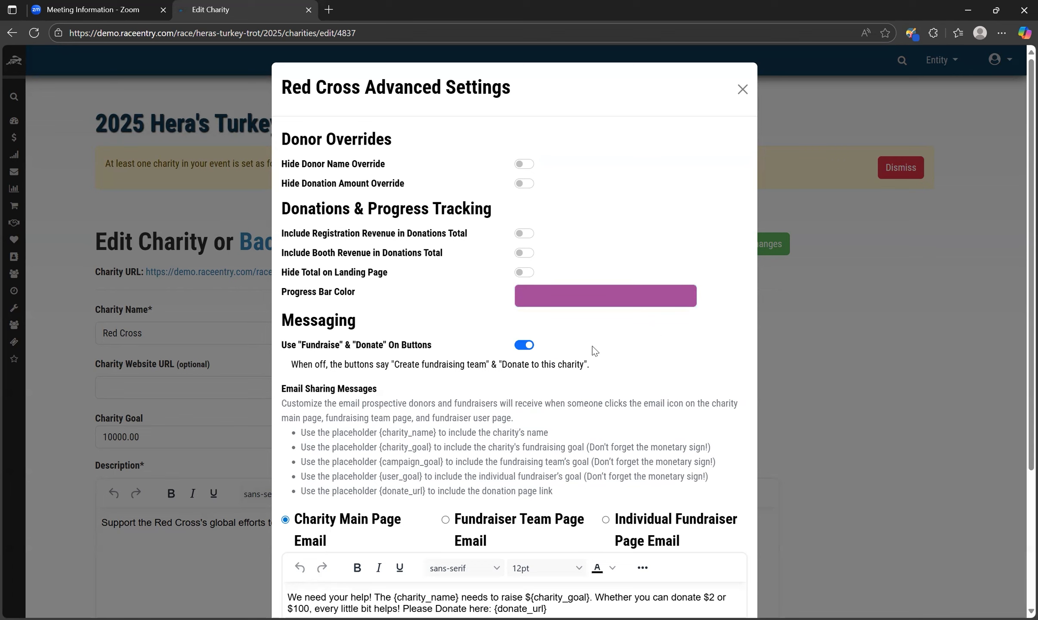
Step: Try turning off the "Fundraise" and "Donate" button wording, and switch it back on
scroll(377, 337, down, 2)
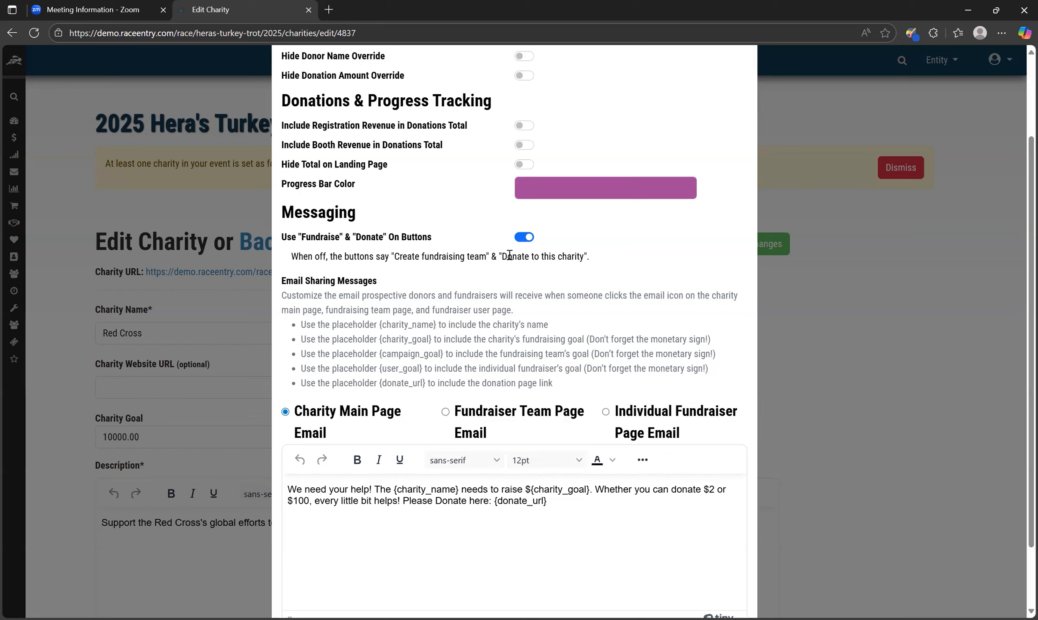
click(520, 237)
click(528, 239)
Step: Review the email sharing placeholders and the fundraiser team and individual fundraiser email messages, and close the Red Cross advanced settings
scroll(508, 319, down, 2)
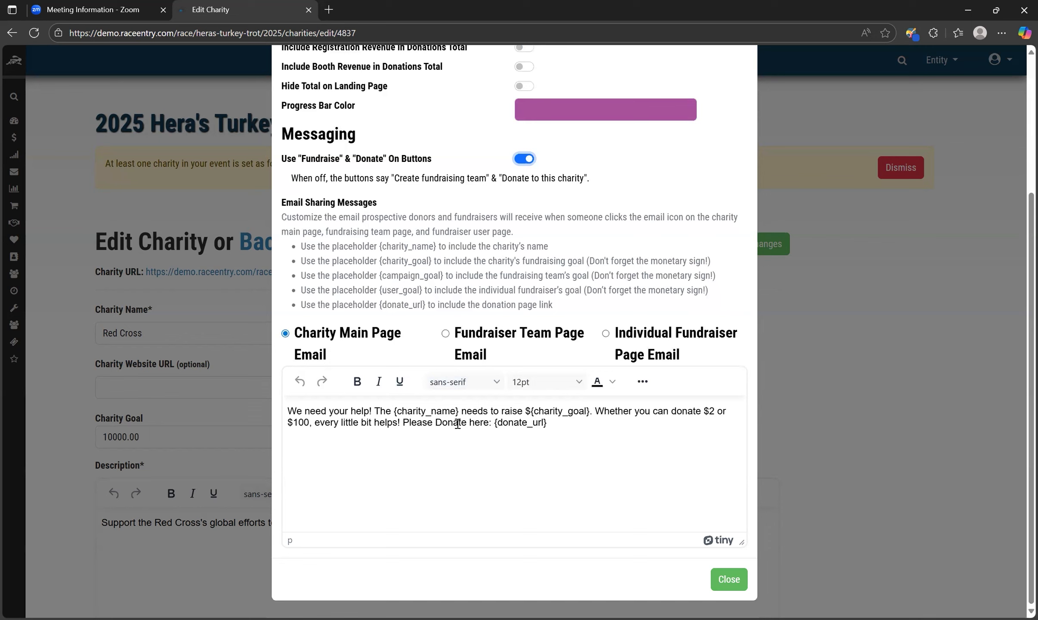
drag(435, 251, 380, 250)
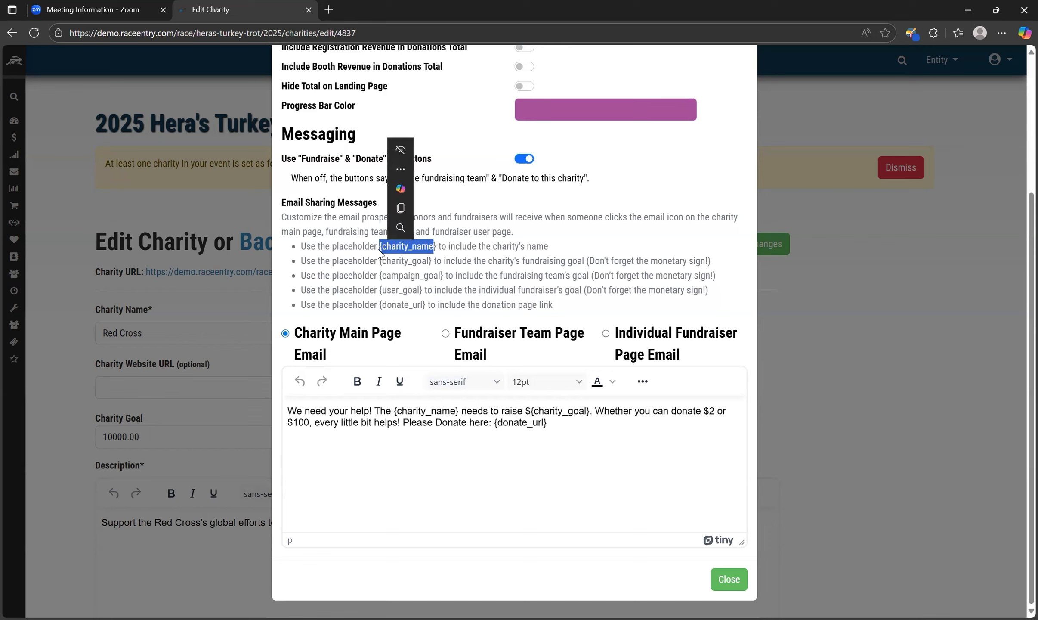
click(396, 291)
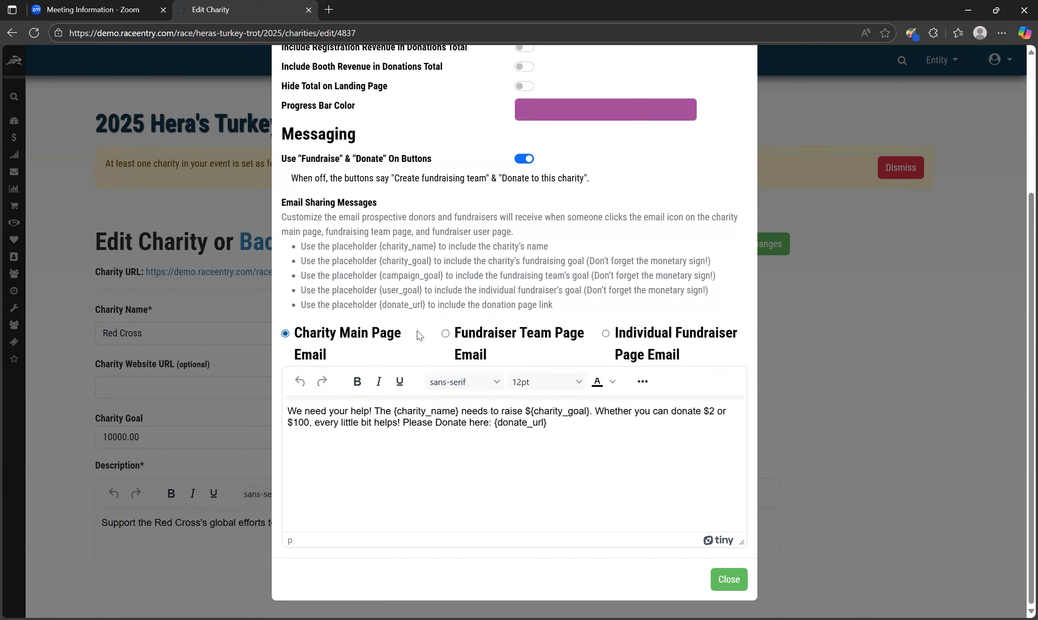
click(445, 334)
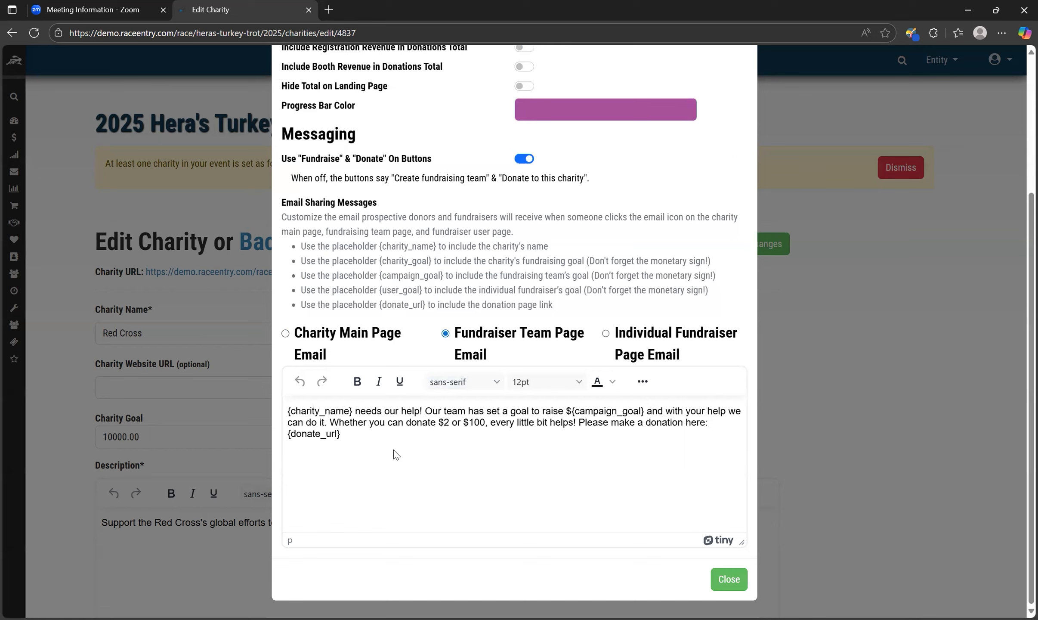
click(606, 334)
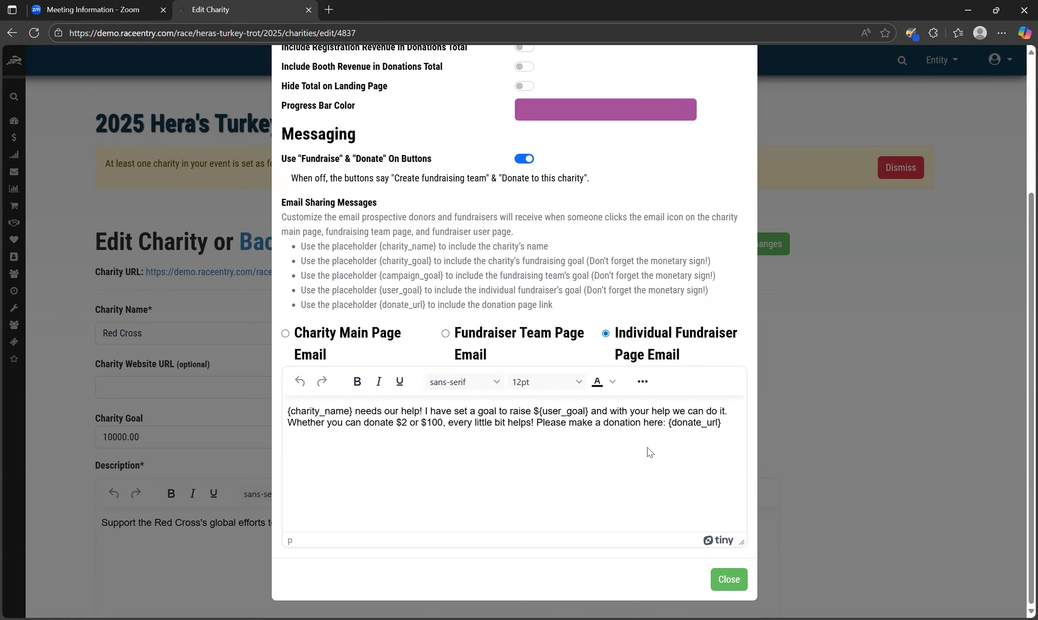
scroll(697, 263, up, 4)
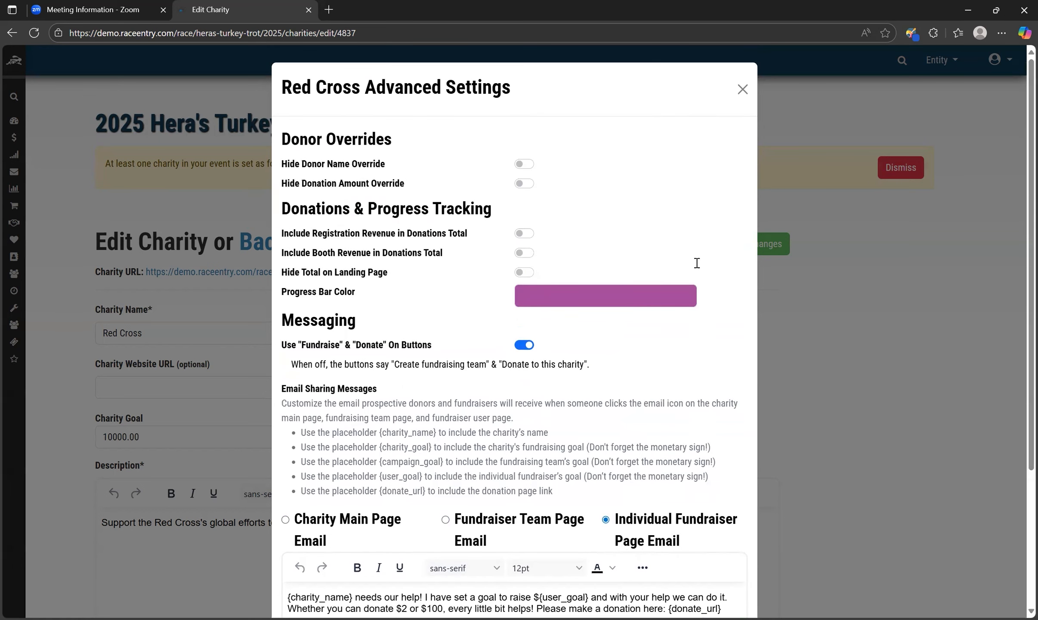
scroll(696, 263, down, 4)
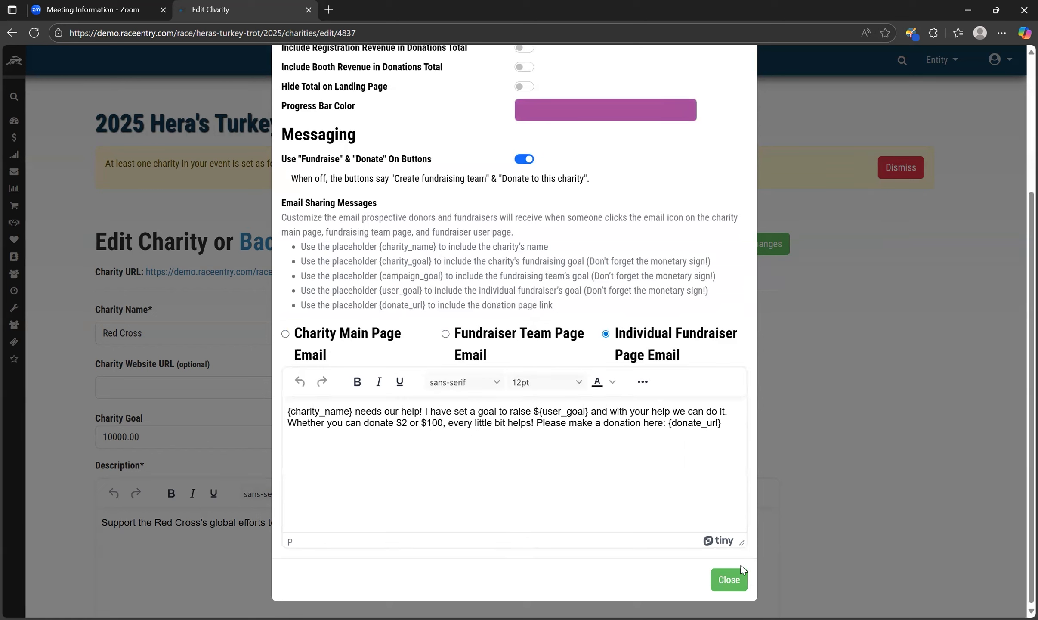
click(730, 577)
click(727, 580)
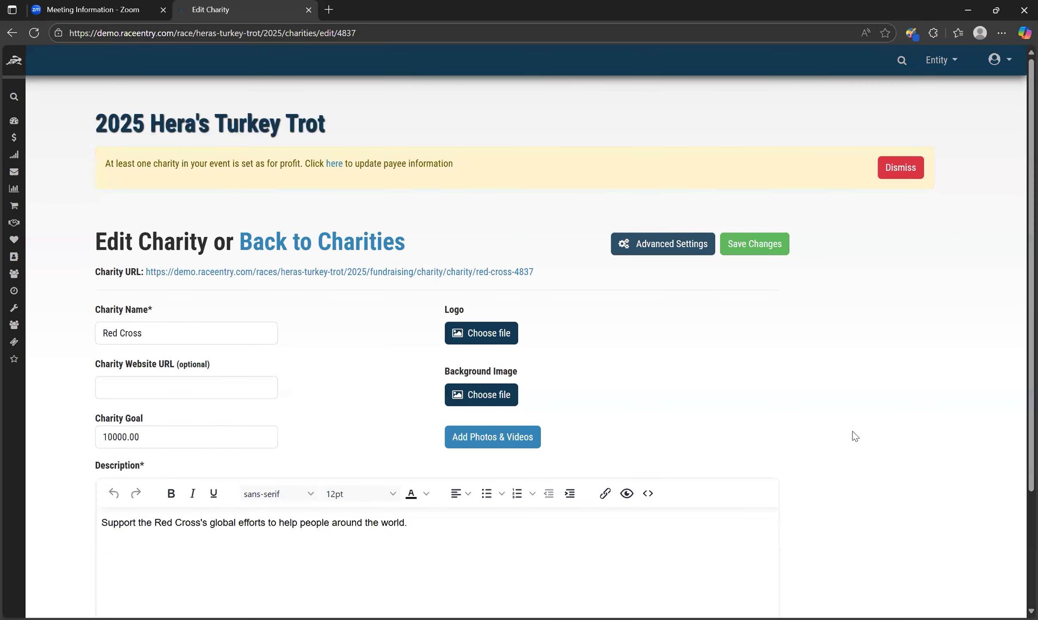